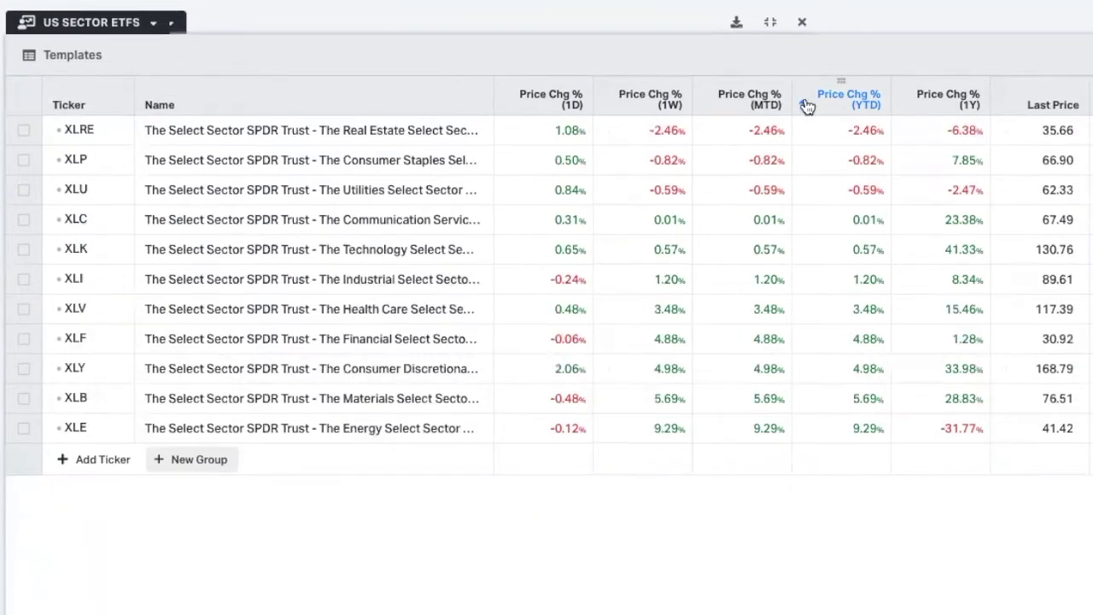
- Sort the US sector ETFs watchlist by year-to-date price change
left_click(824, 139)
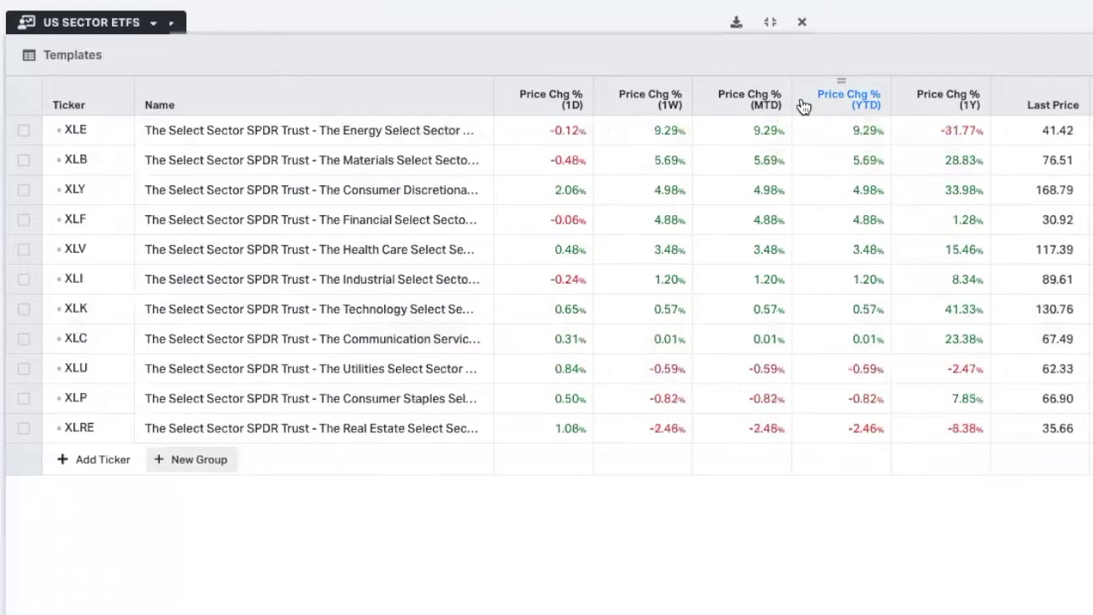
left_click(802, 105)
left_click(802, 105)
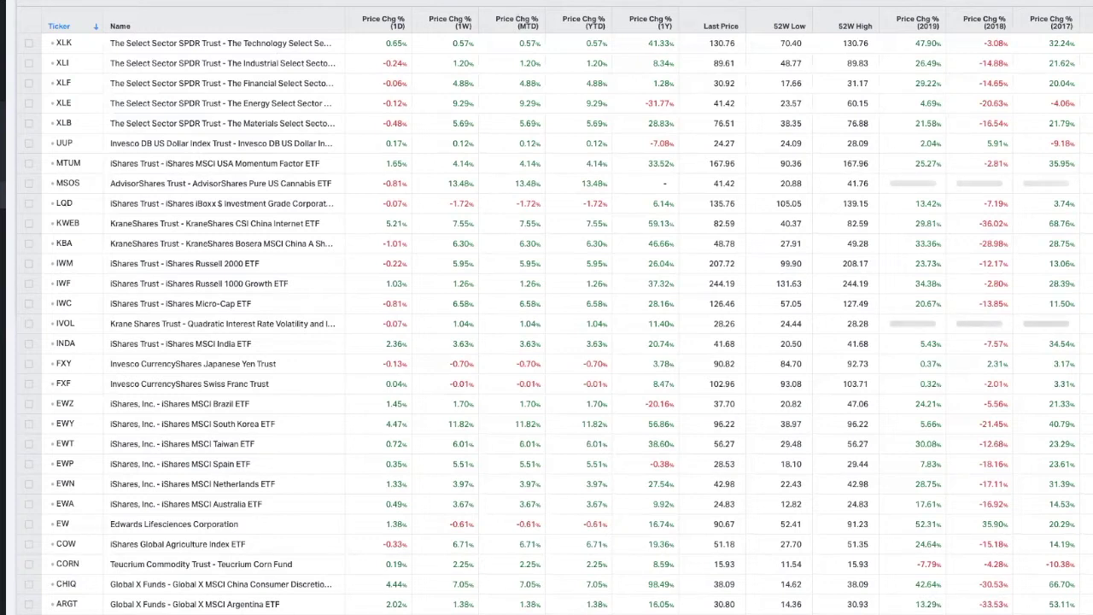
- Highlight the XLK to XLB sector ETF rows in red and the UUP row in yellow through its one-year change column
left_click_drag(41, 36, 378, 134)
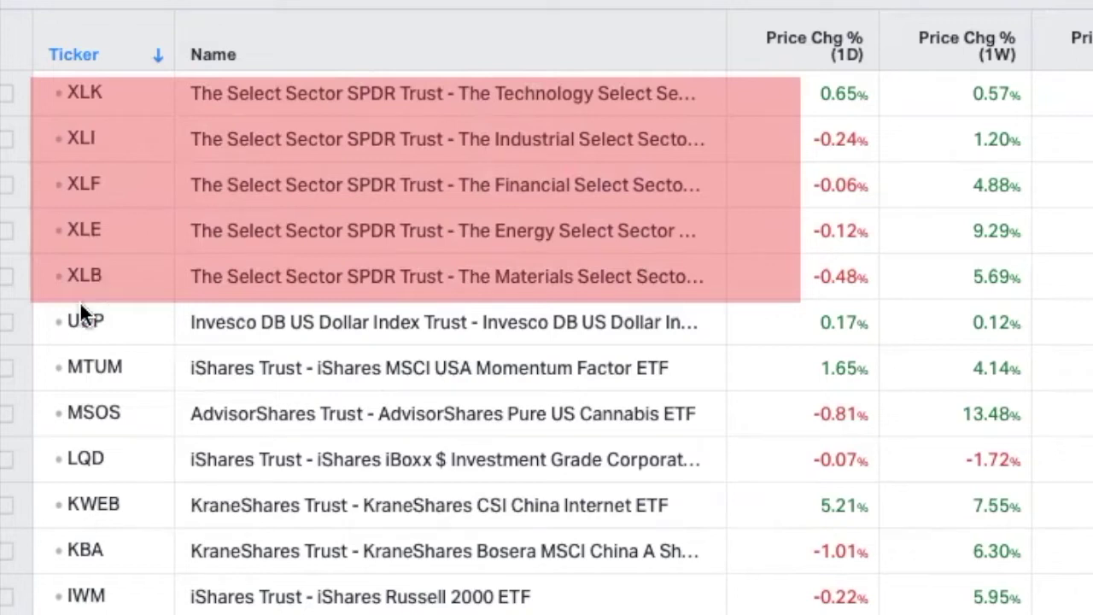
mouse_move(6, 326)
left_mouse_down()
mouse_move(772, 363)
mouse_move(885, 320)
mouse_move(1080, 334)
left_mouse_up()
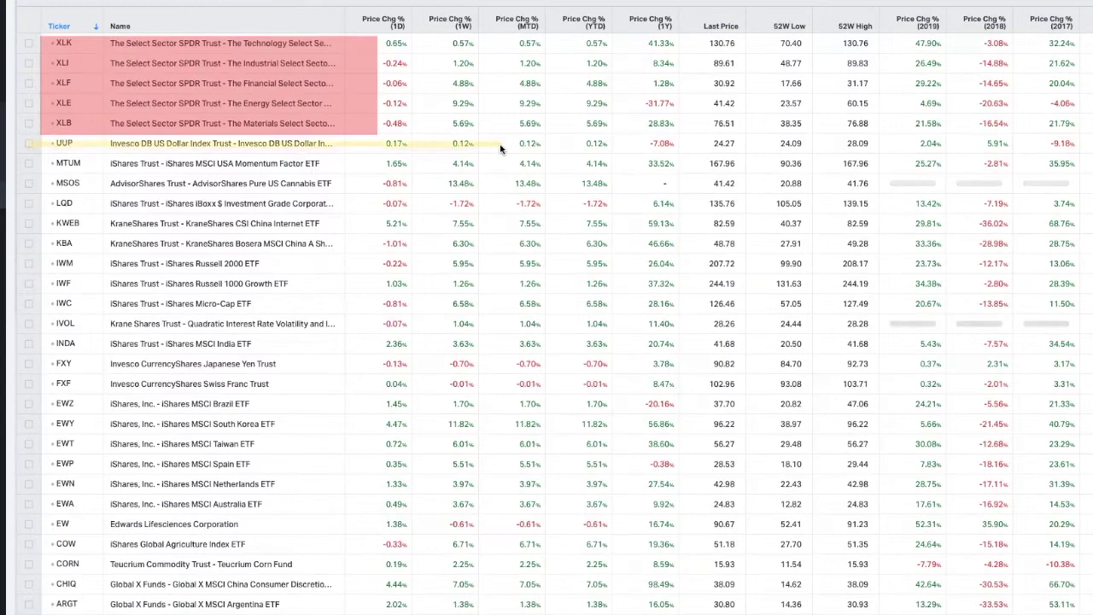
mouse_move(501, 149)
left_mouse_down()
mouse_move(627, 169)
mouse_move(679, 151)
left_mouse_up()
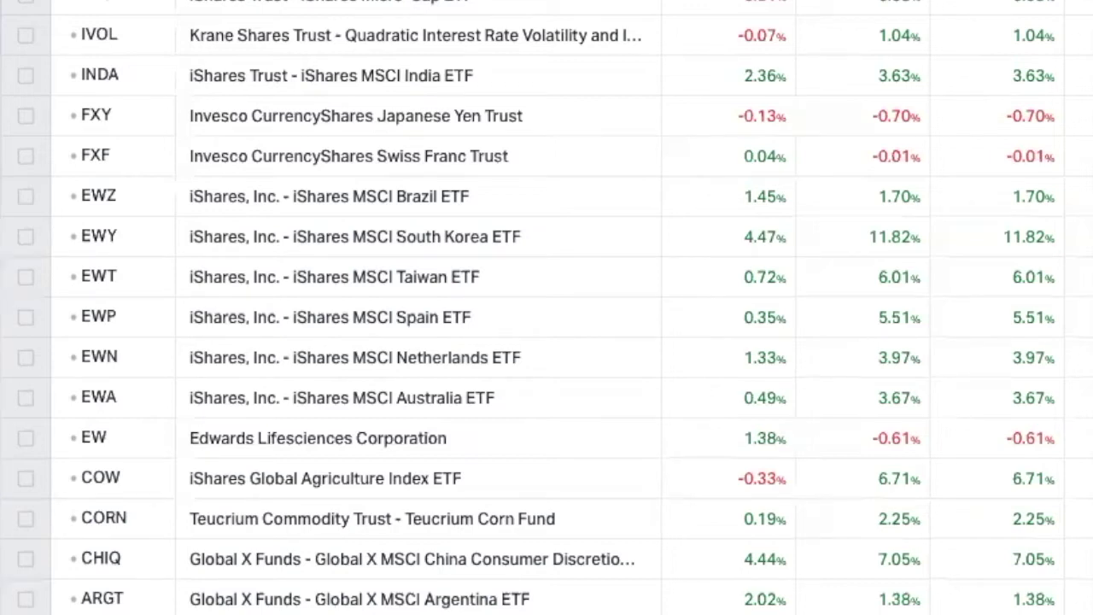
- Draw a red arrow to the South Korea ETF (EWY) and yellow arrows to the IVOL, MSOS and LQD rows
mouse_move(1007, 0)
left_mouse_down()
mouse_move(695, 97)
mouse_move(549, 225)
mouse_move(563, 230)
left_mouse_up()
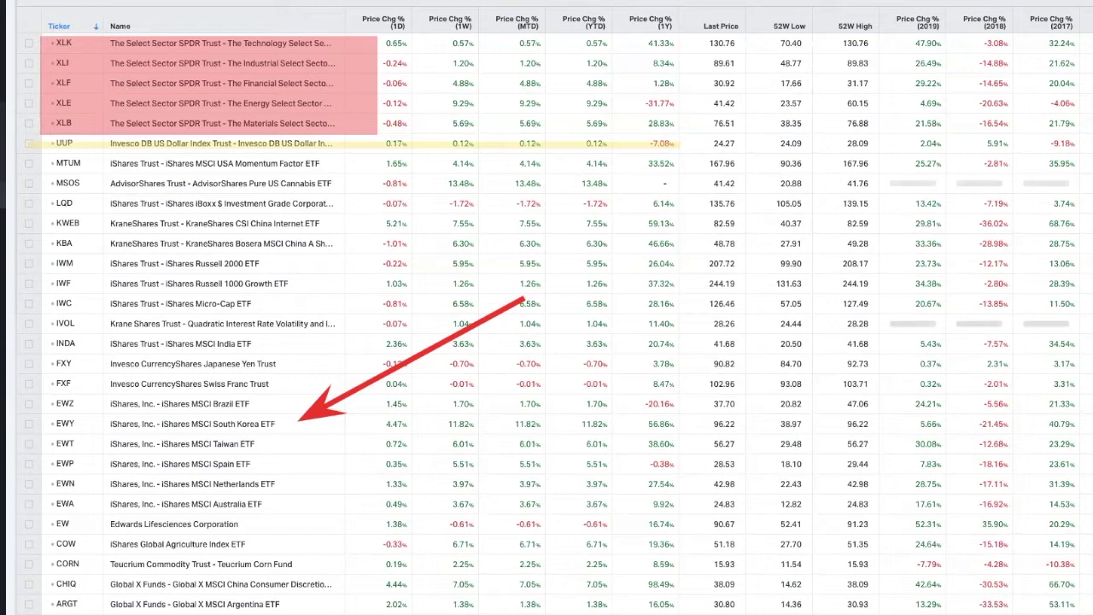
left_click_drag(561, 247, 334, 319)
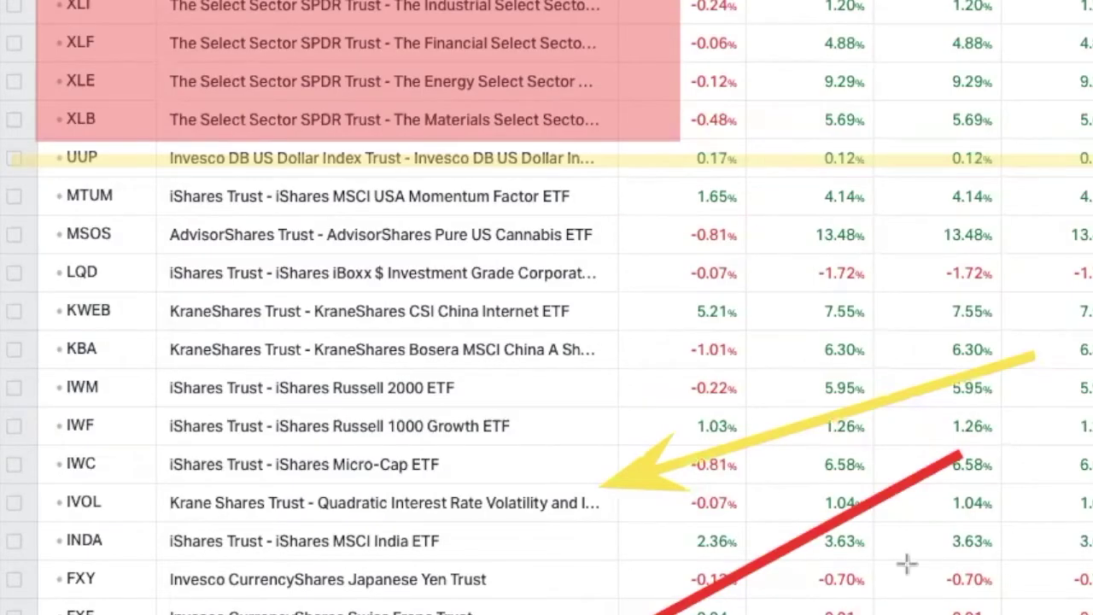
left_click_drag(882, 233, 605, 232)
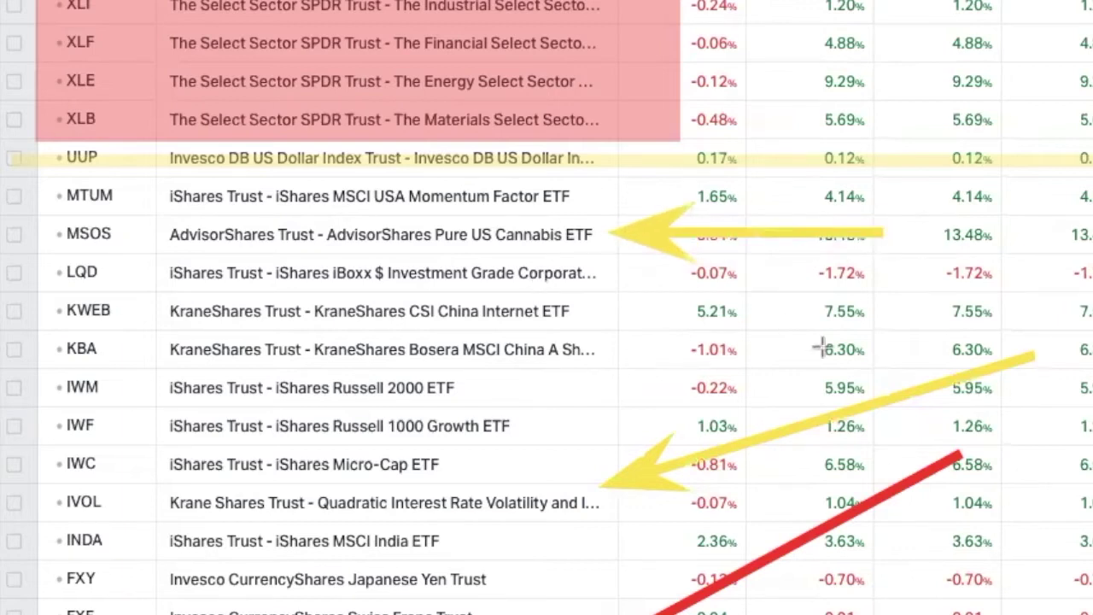
left_click_drag(883, 273, 605, 275)
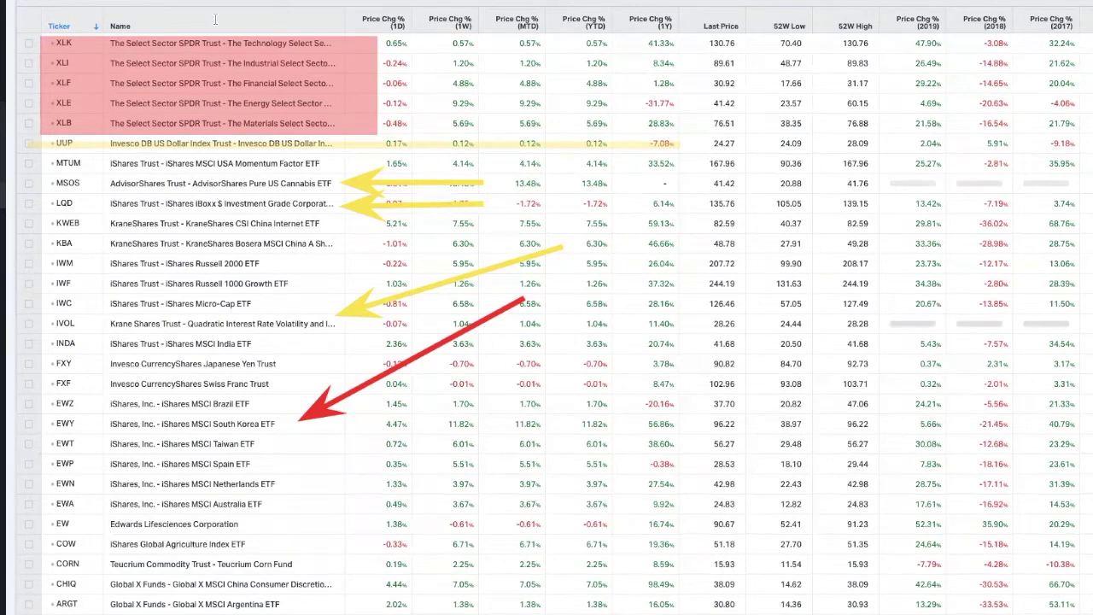
- Add a red "2021" text label above the Name column and draw a yellow arrow pointing at it
type("2021")
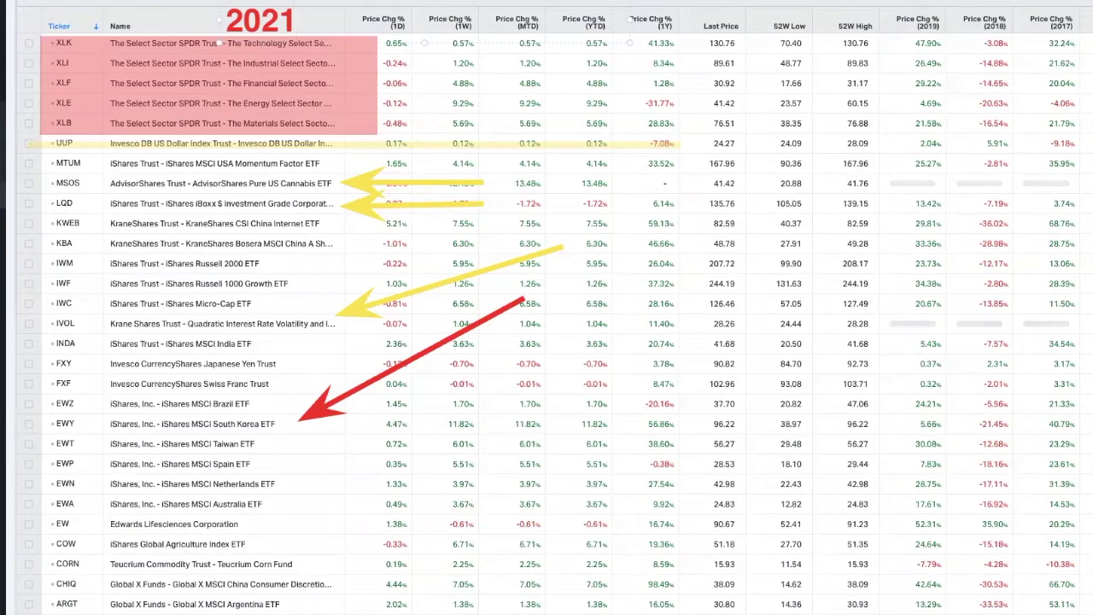
left_click_drag(391, 7, 319, 16)
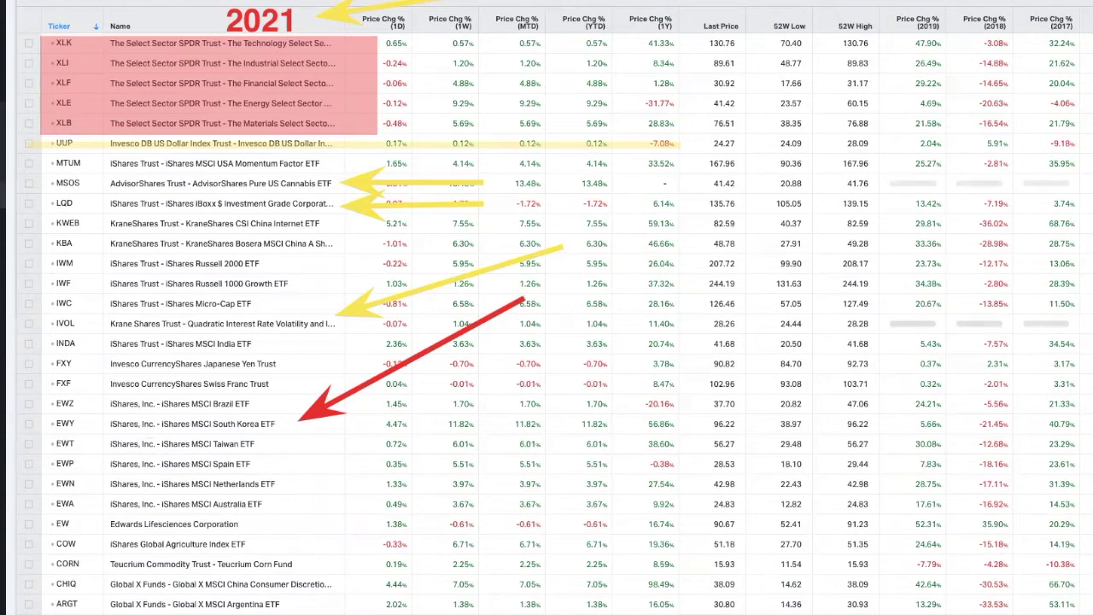
- Highlight the country ETF rows EWY to EWA, plus the ARGT and CHIQ rows, in orange
left_click_drag(30, 419, 328, 502)
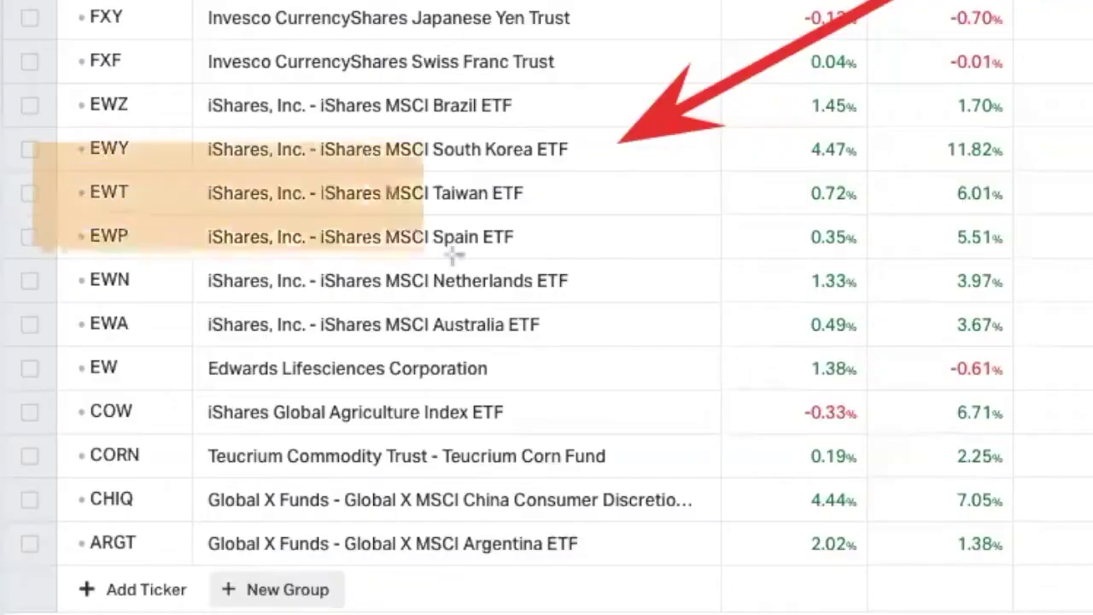
left_click_drag(685, 321, 707, 352)
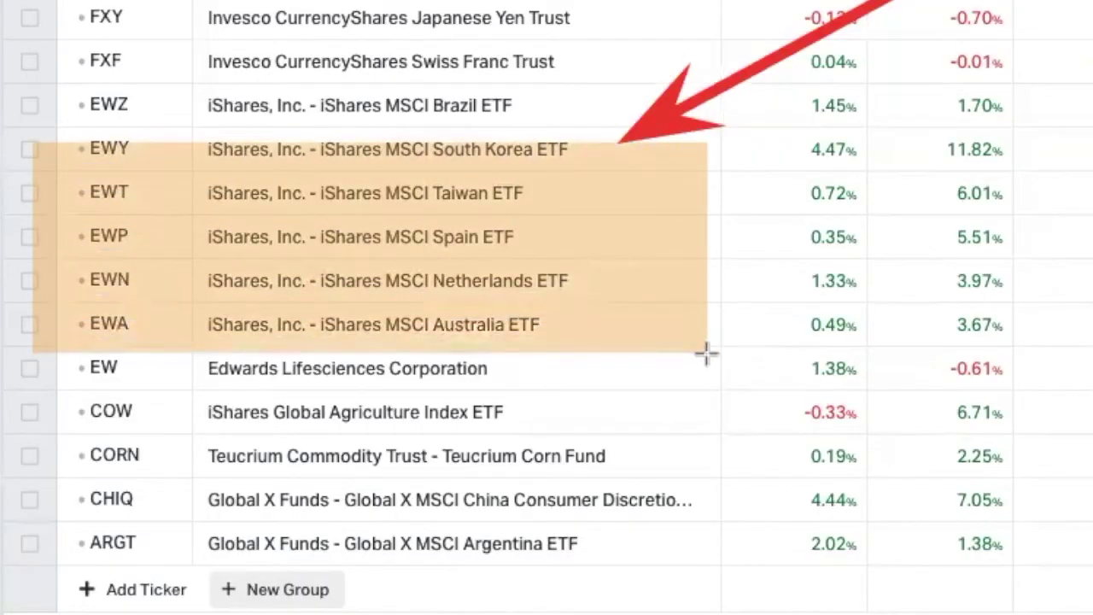
left_click_drag(49, 524, 680, 566)
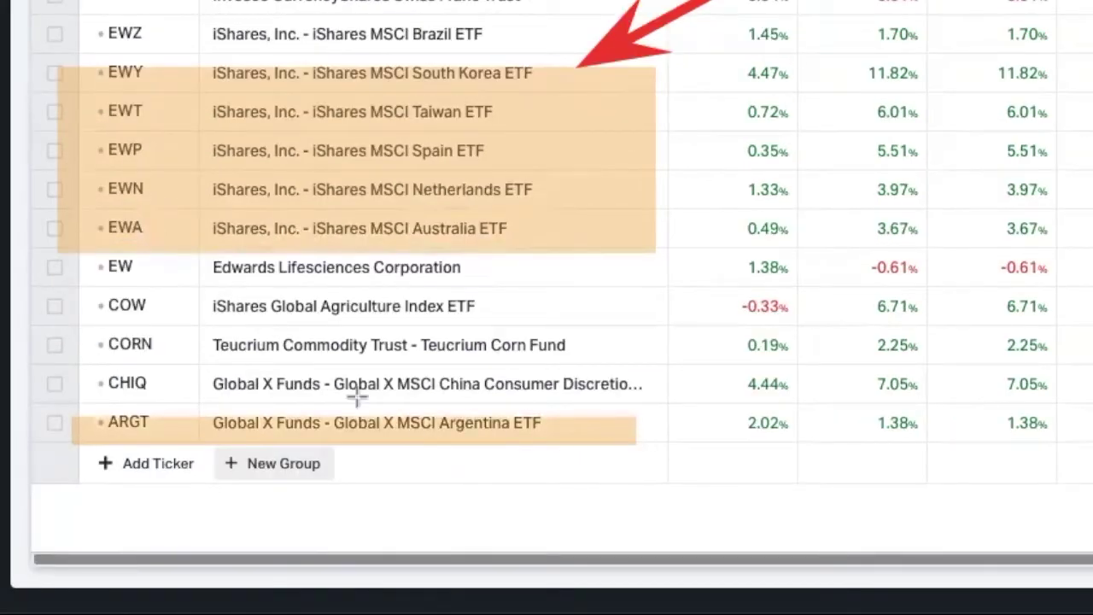
left_click_drag(40, 371, 656, 392)
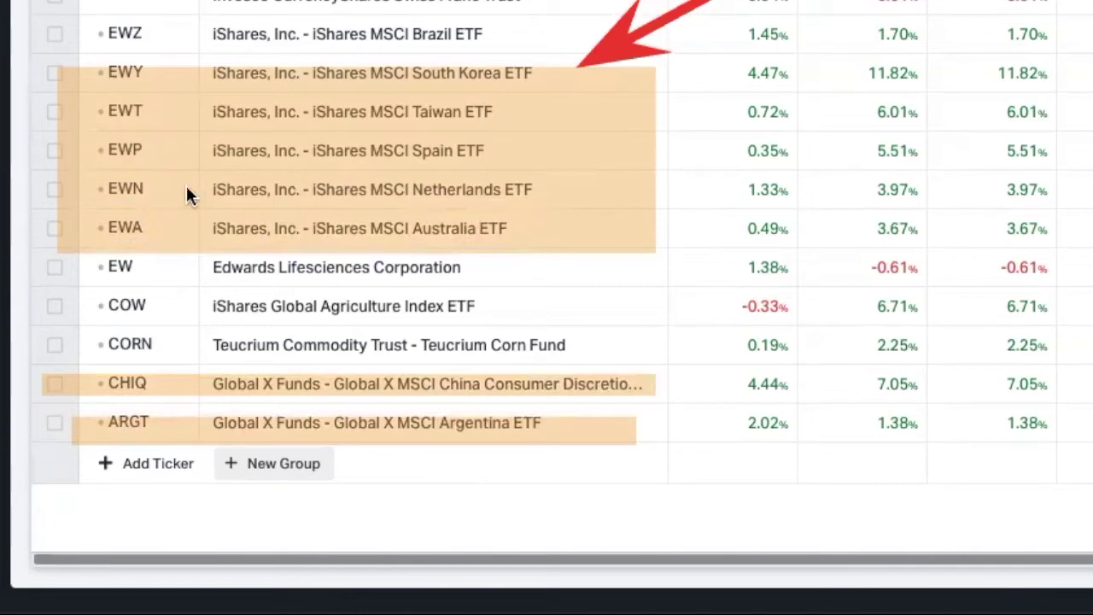
- Highlight the COW and CORN rows in green and the FXY and FXF currency rows in light blue
left_click_drag(57, 325, 650, 289)
left_click_drag(58, 346, 670, 330)
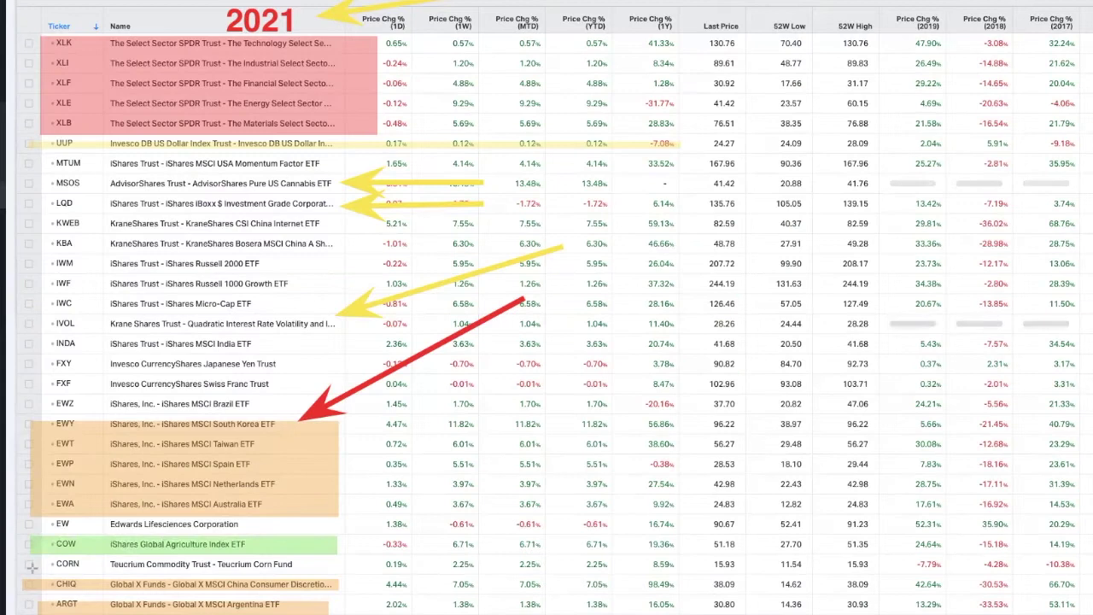
left_click_drag(345, 557, 348, 561)
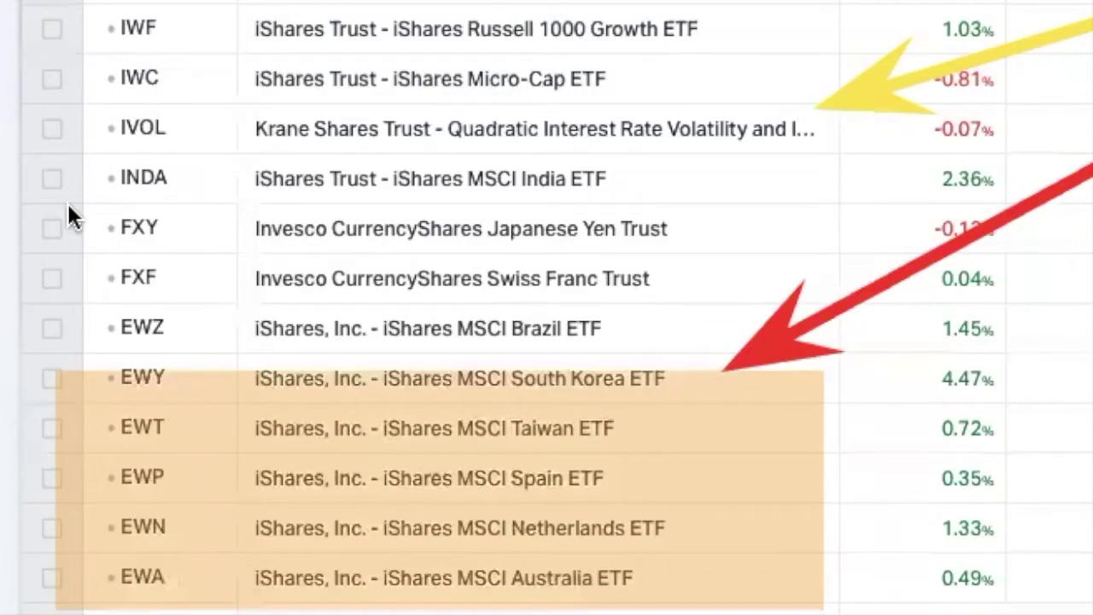
left_click_drag(36, 355, 329, 388)
left_click_drag(804, 279, 878, 296)
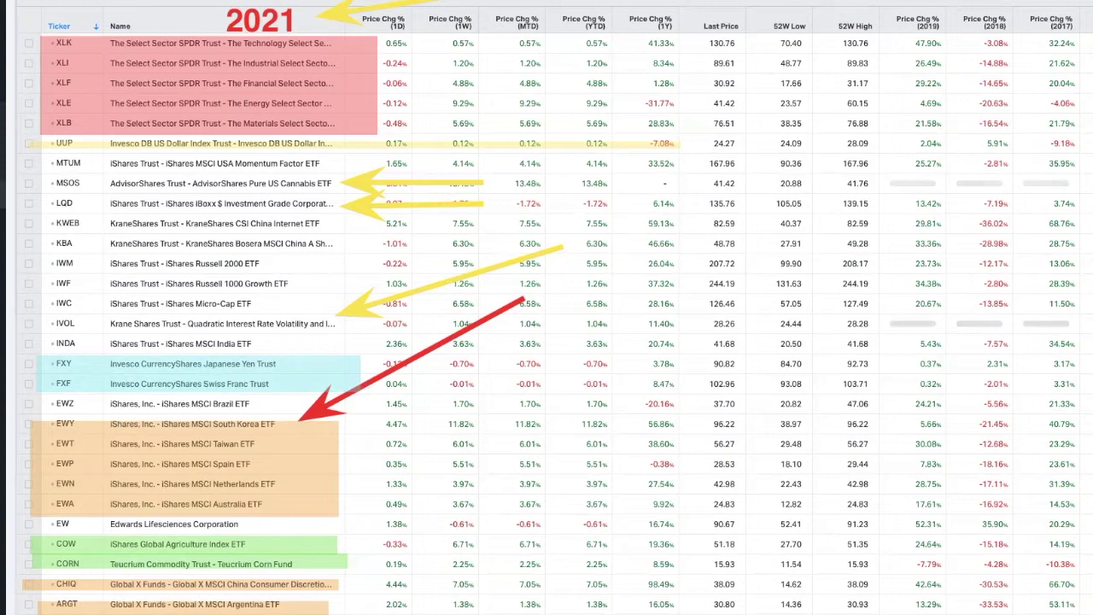
- Draw downward arrows over the 2020 decline on the three-year price charts of UUP and TLT
left_click(557, 27)
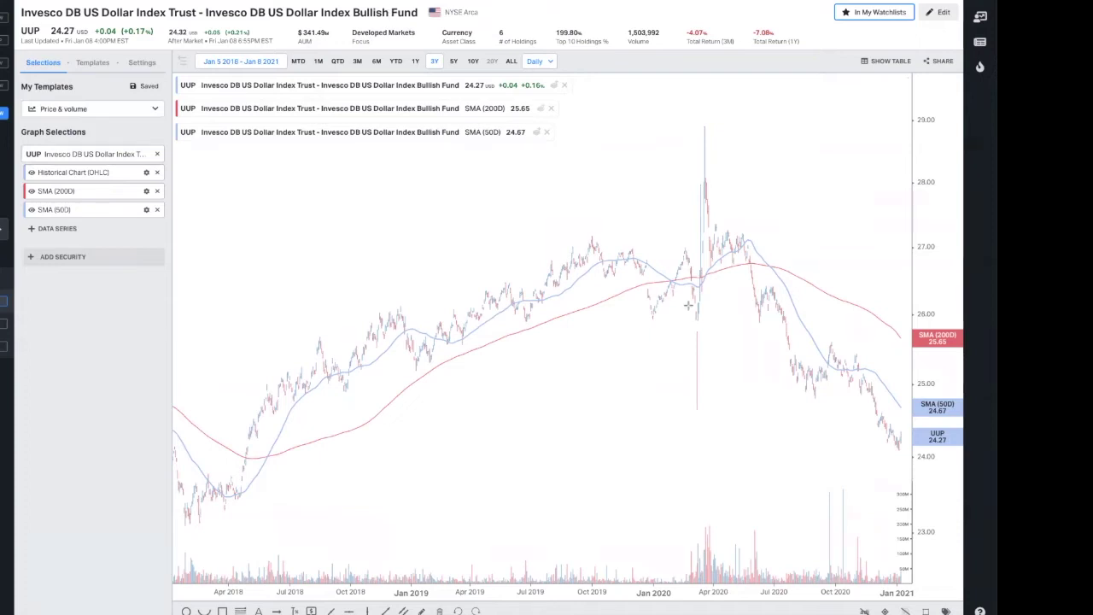
mouse_move(642, 203)
left_mouse_down()
mouse_move(903, 608)
mouse_move(901, 452)
mouse_move(898, 475)
left_mouse_up()
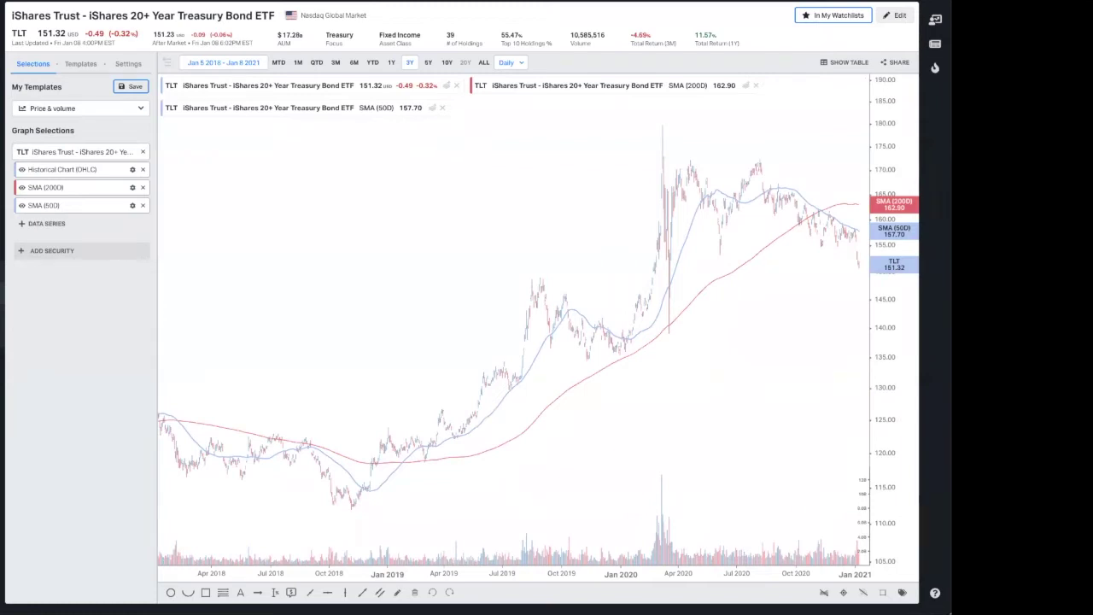
left_click_drag(581, 157, 848, 290)
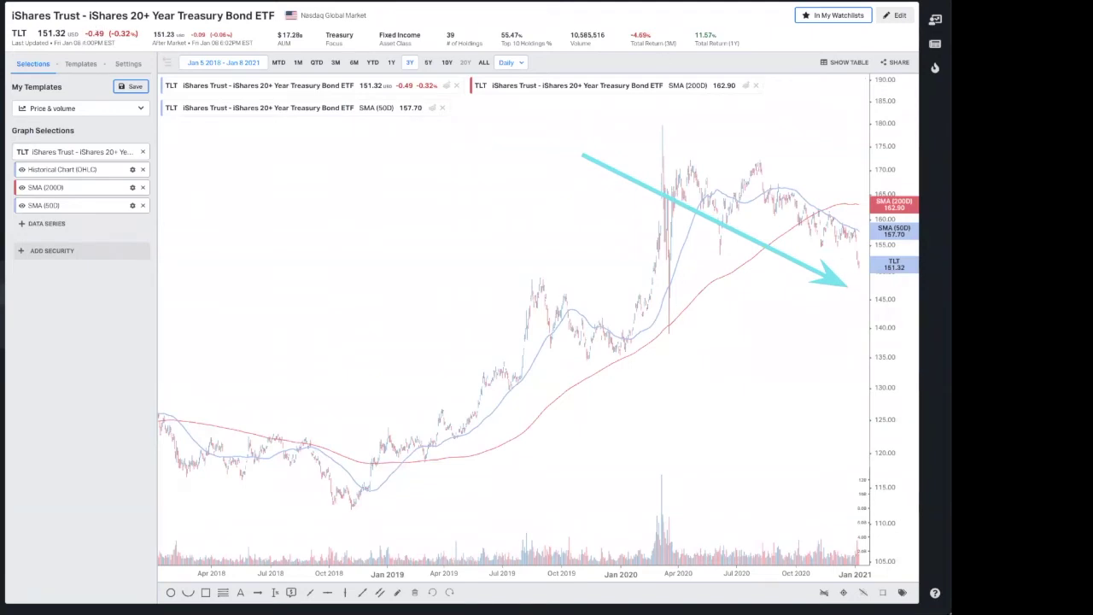
- Open the Price & volume graph for TNX and search for the VIX ticker
key("ctrl+k")
type("tnx")
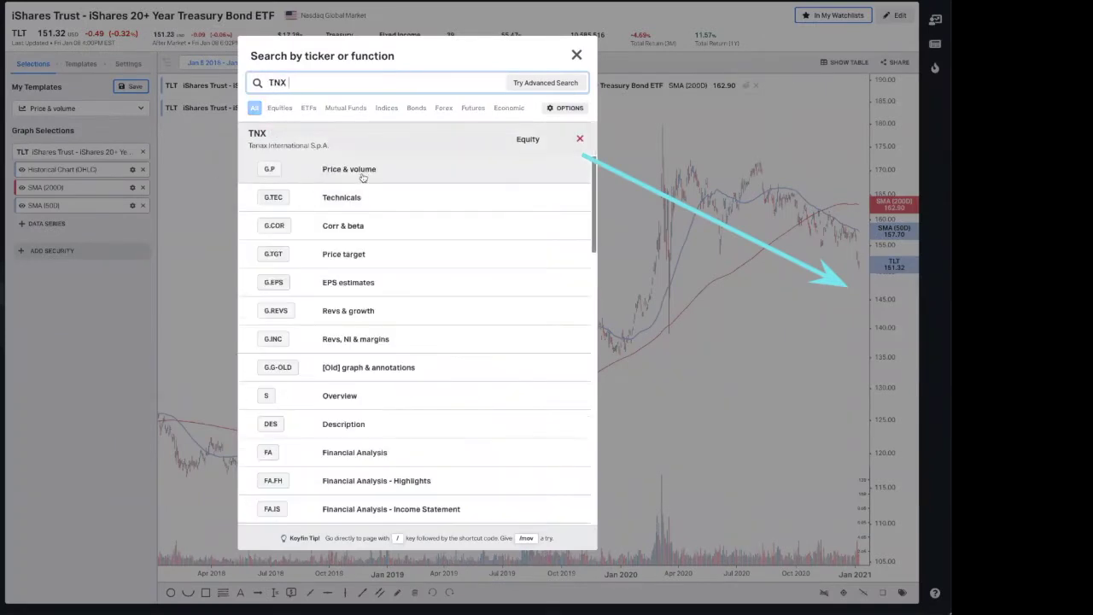
left_click(363, 176)
key("ctrl+k")
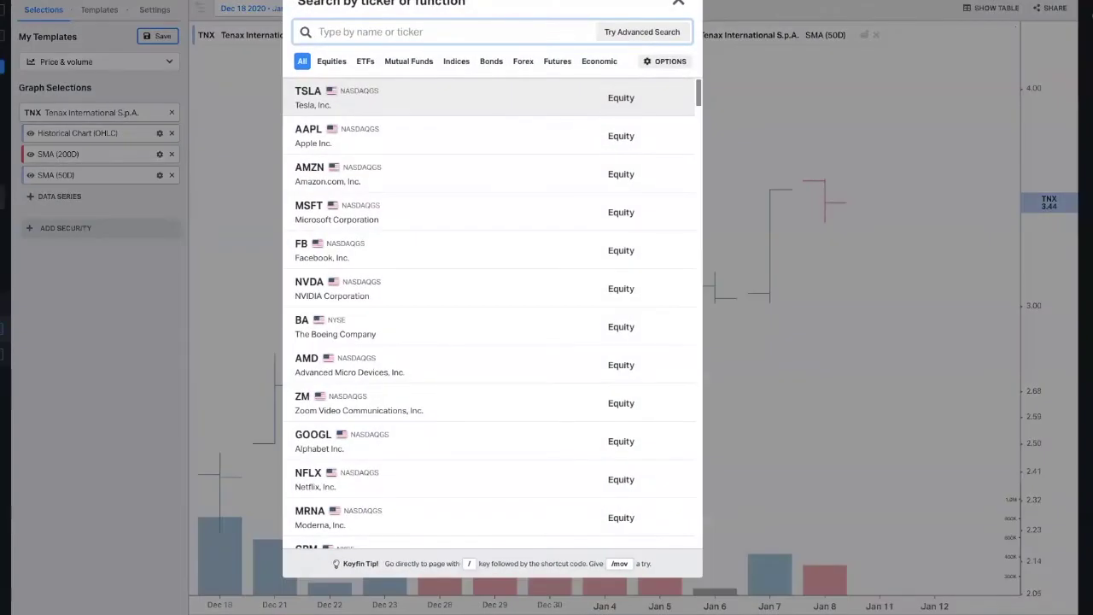
type("vix")
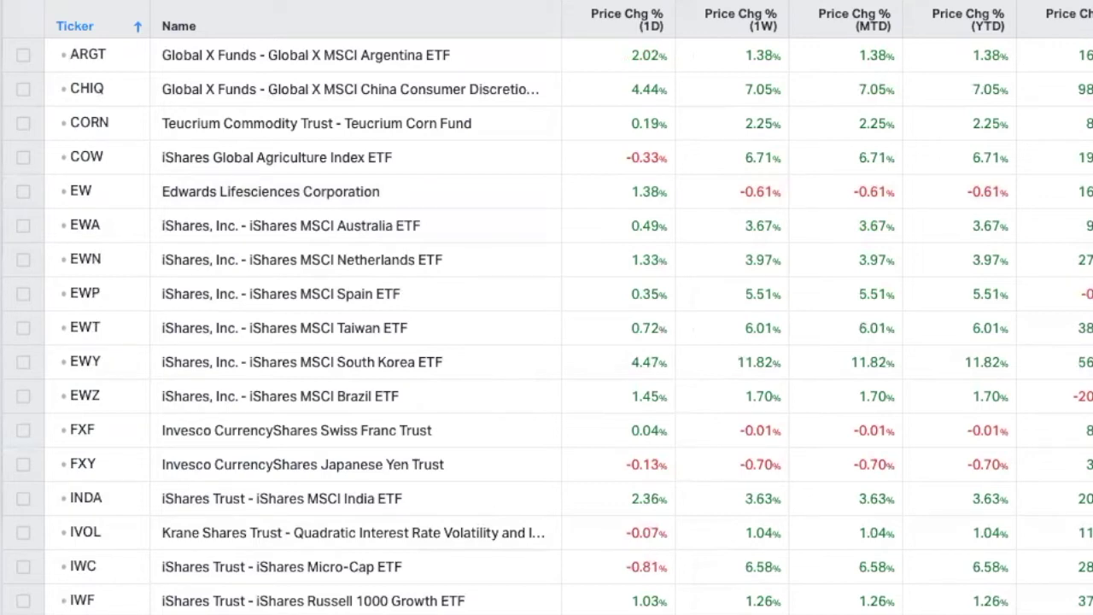
scroll(982, 303, "down", 5)
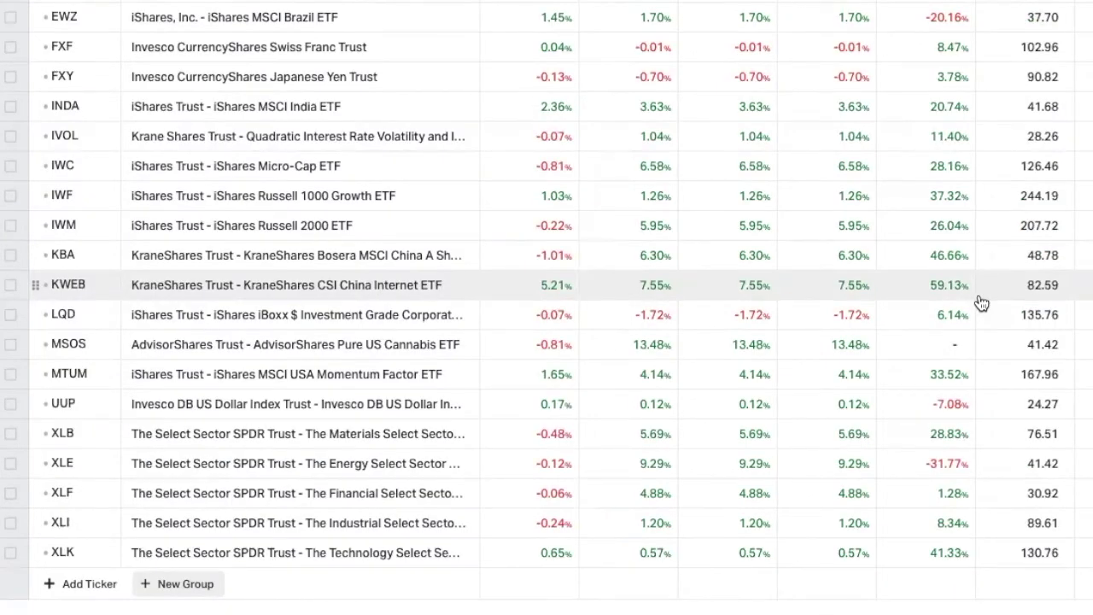